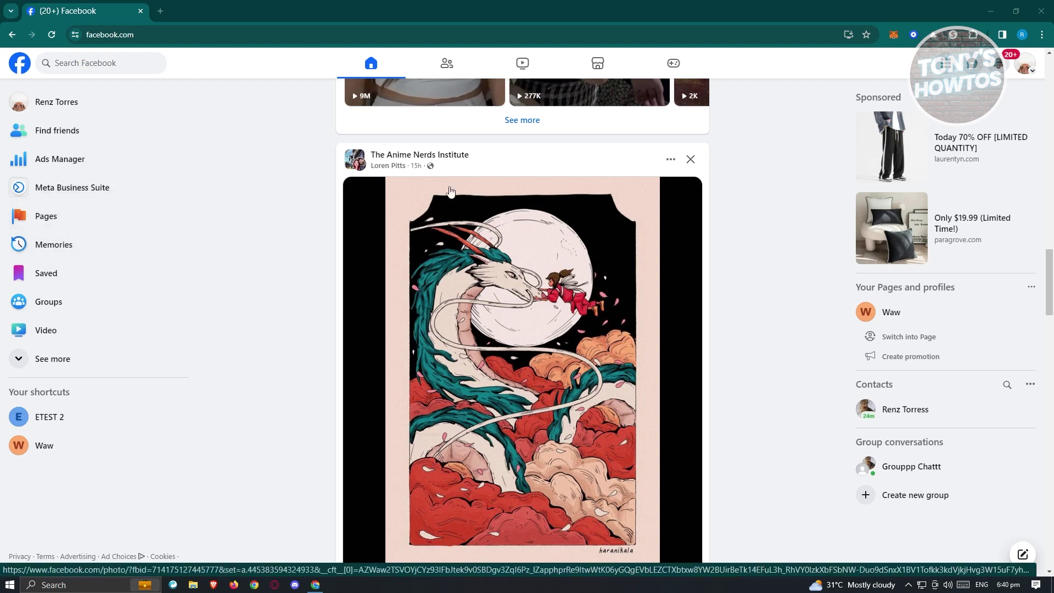
Step: Enter Meta Business Suite from the account menu and confirm ETEST 2 as the selected business account
{"action": "left_click", "coordinate": [1025, 66]}
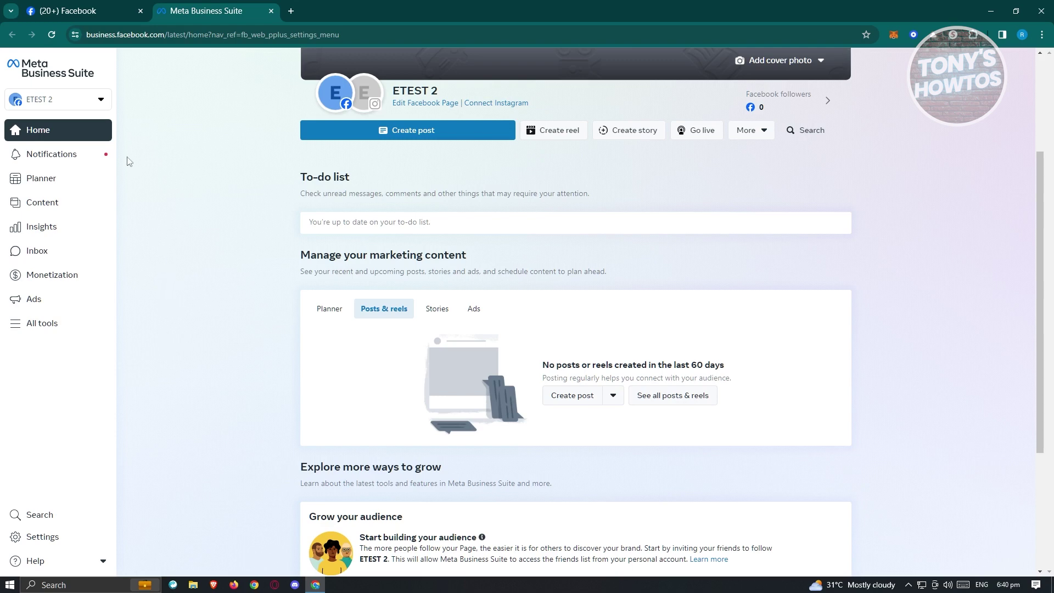
{"action": "left_click", "coordinate": [96, 104]}
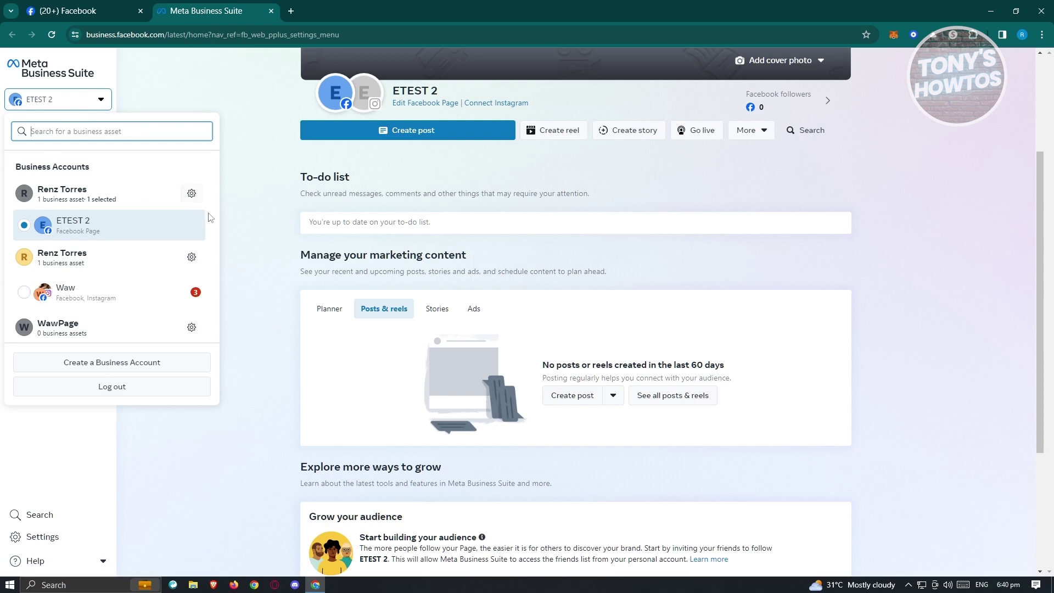
{"action": "left_click", "coordinate": [261, 173]}
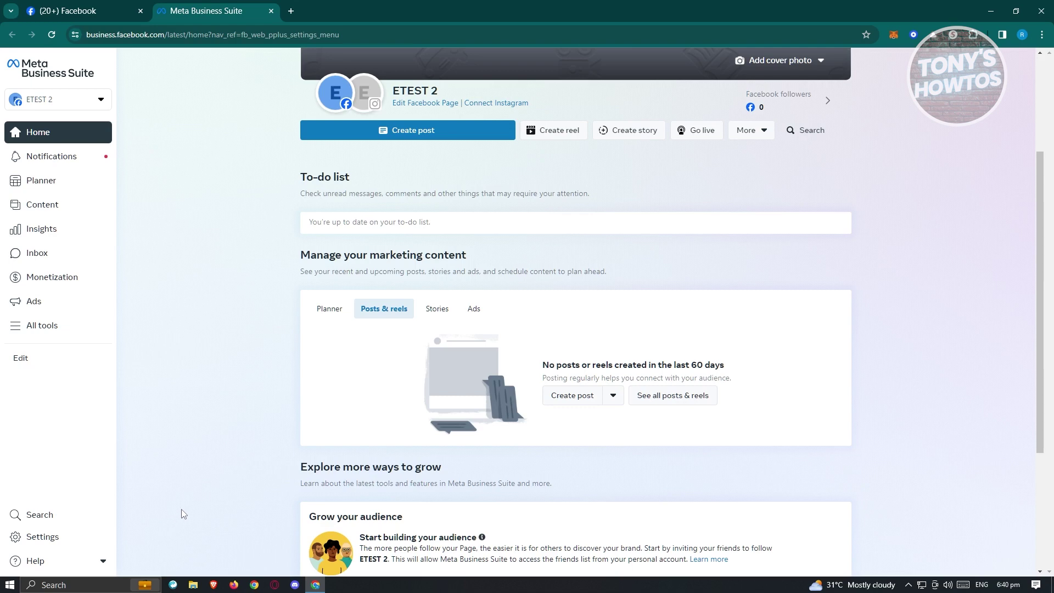
Step: Reach the ETEST 2 page's details under Settings > Accounts > Pages
{"action": "left_click", "coordinate": [42, 545]}
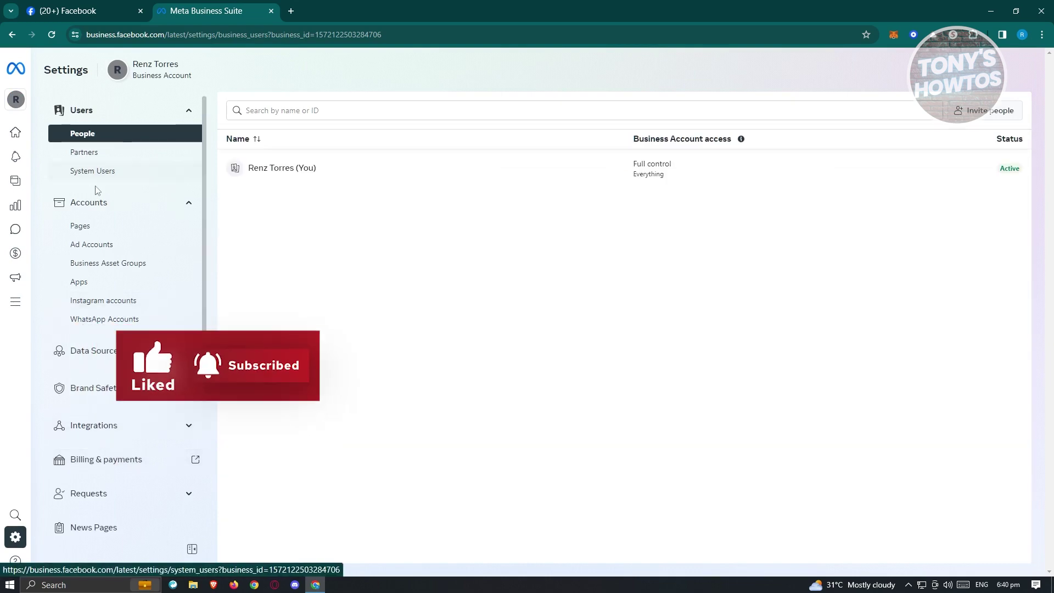
{"action": "left_click", "coordinate": [97, 233]}
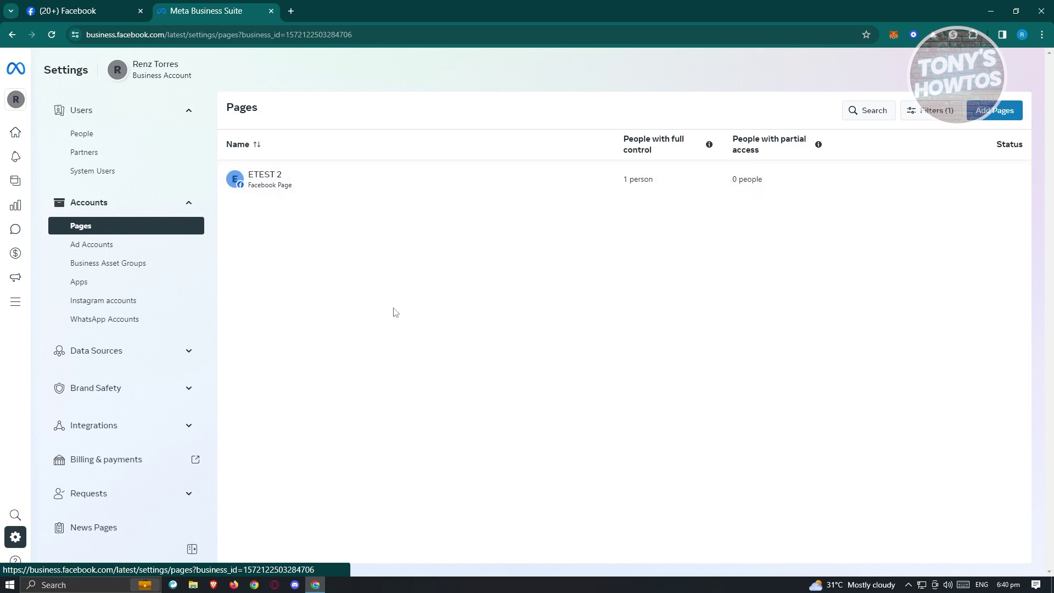
{"action": "left_click", "coordinate": [302, 189]}
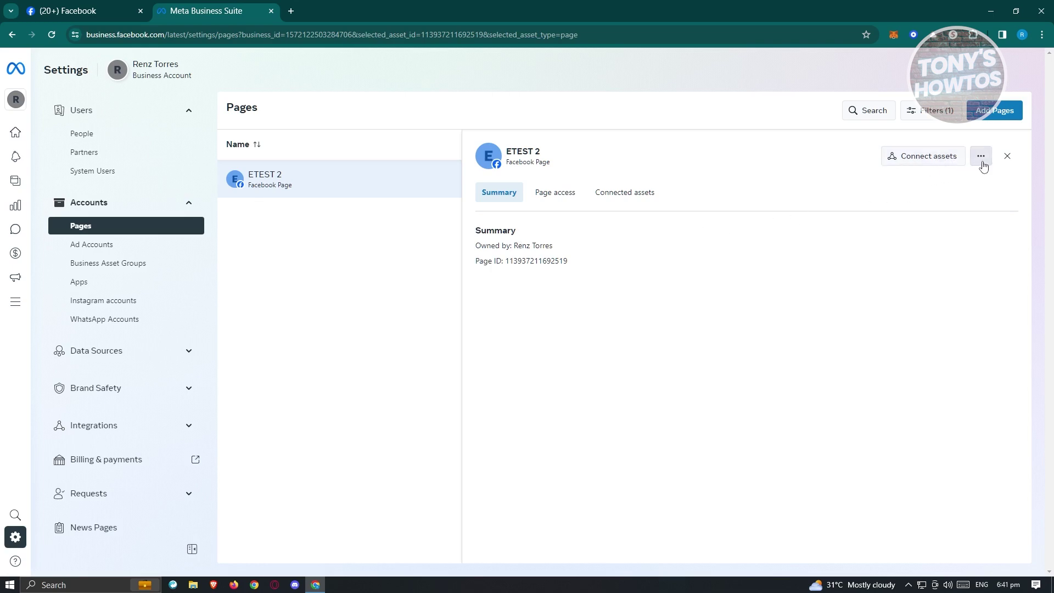
{"action": "left_click", "coordinate": [980, 157]}
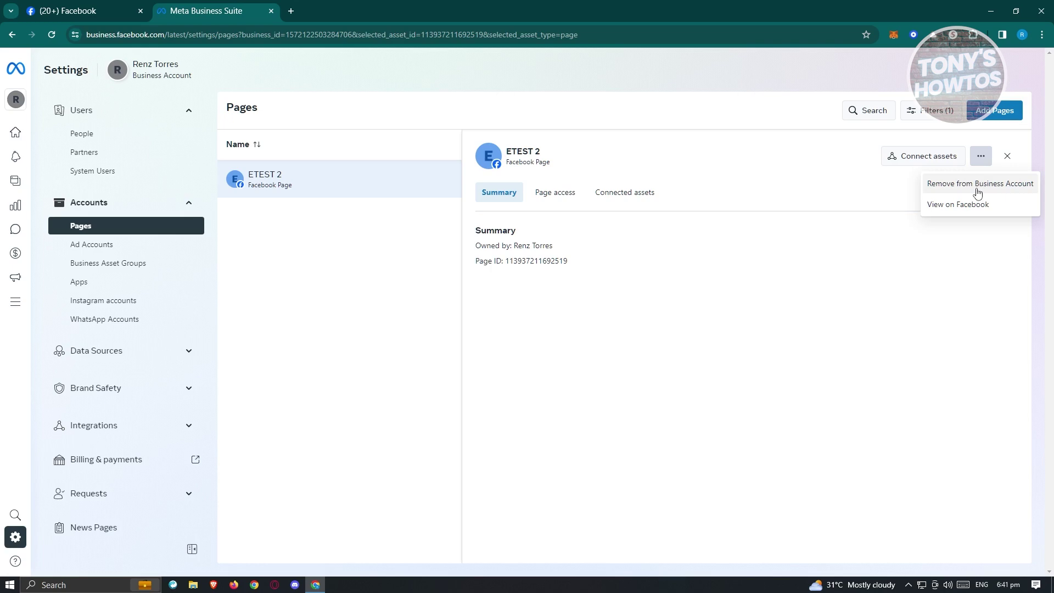
{"action": "left_click", "coordinate": [978, 185]}
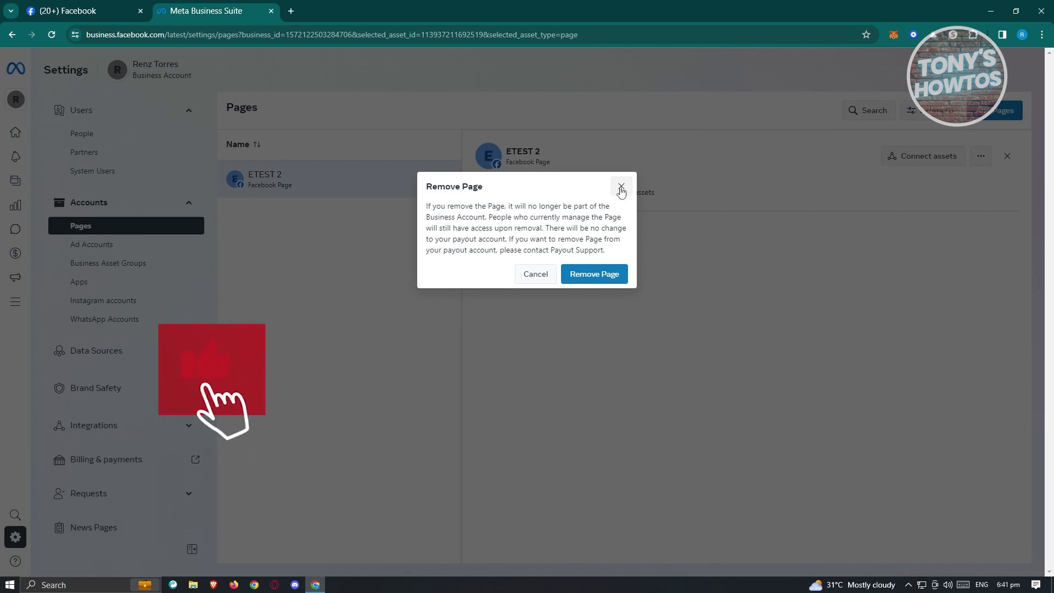
{"action": "left_click", "coordinate": [621, 188]}
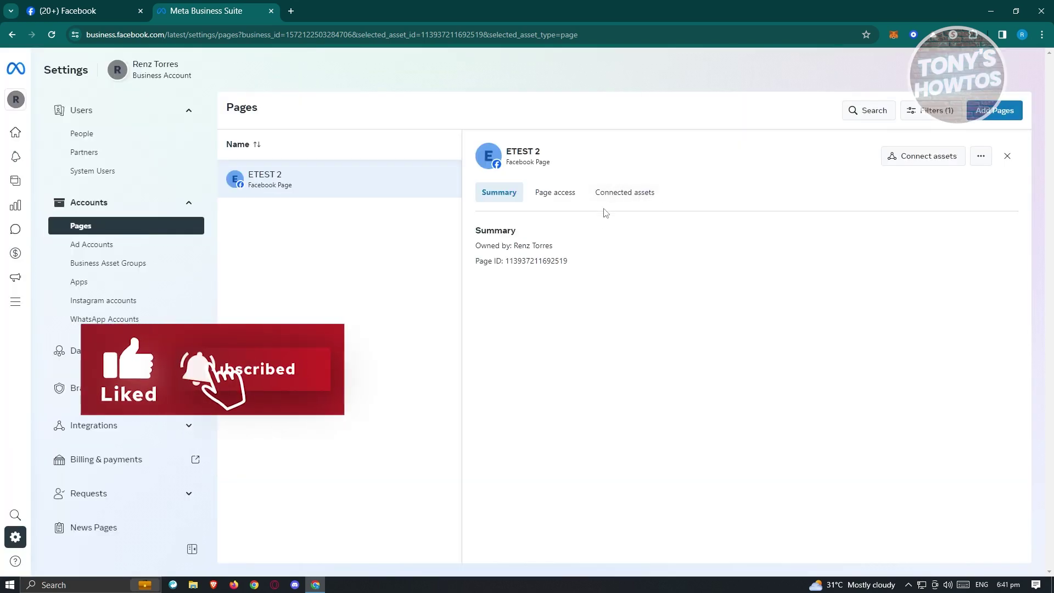